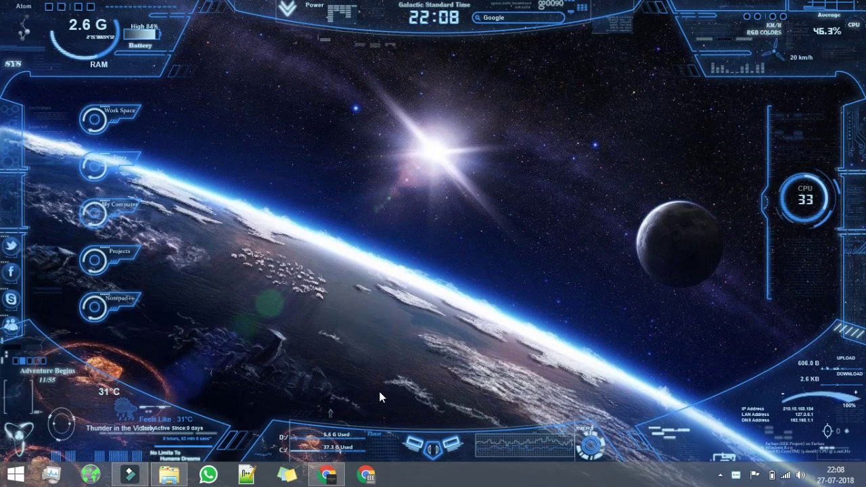
# Bring the simulator back into view and drop a trial AND gate and OR gate on the board
pyautogui.click(329, 448)
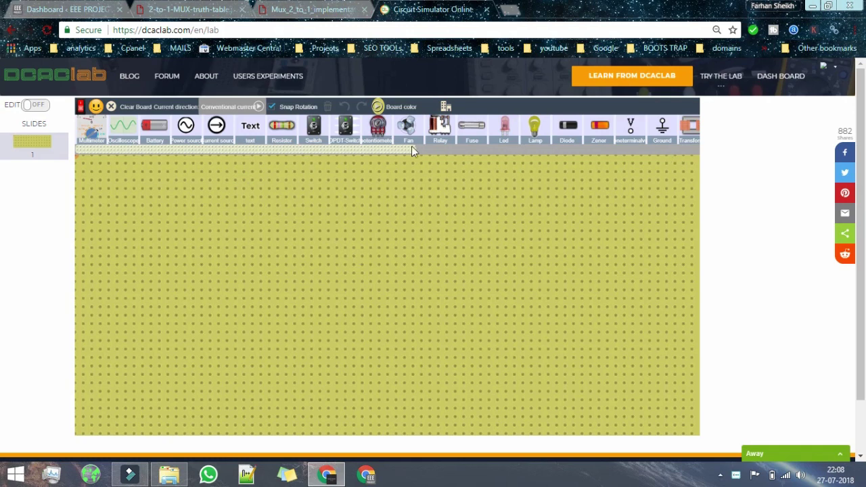
pyautogui.hscroll(5, 506, 169)
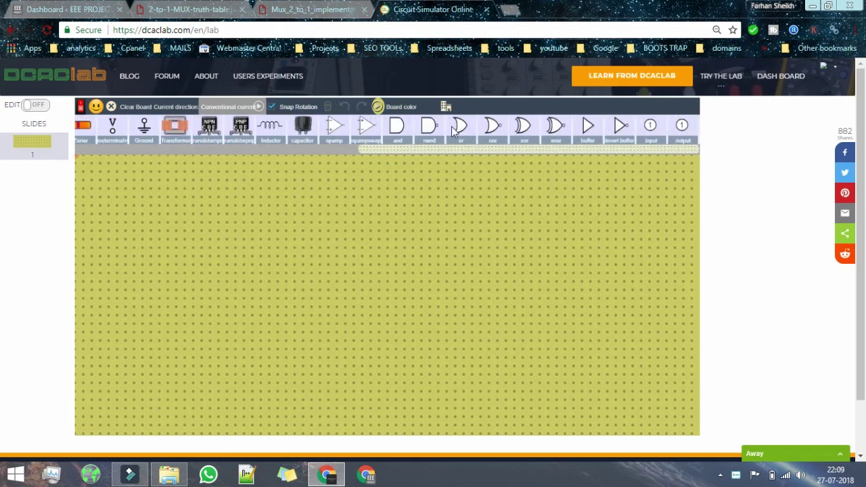
pyautogui.moveTo(401, 127); pyautogui.dragTo(392, 257)
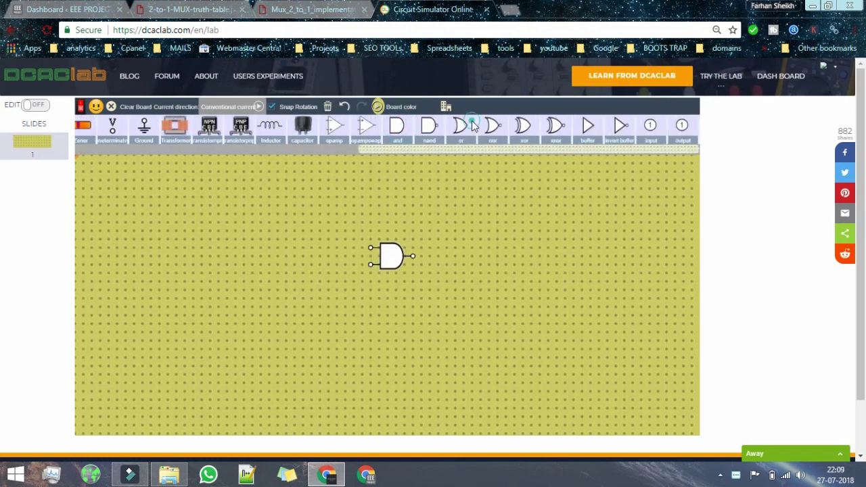
pyautogui.moveTo(462, 127); pyautogui.dragTo(495, 325)
# Add a trial input set to 0 and an output, then restore the cleared DCACLab board
pyautogui.moveTo(652, 126); pyautogui.dragTo(440, 254)
pyautogui.moveTo(683, 125); pyautogui.dragTo(501, 254)
pyautogui.click(436, 250)
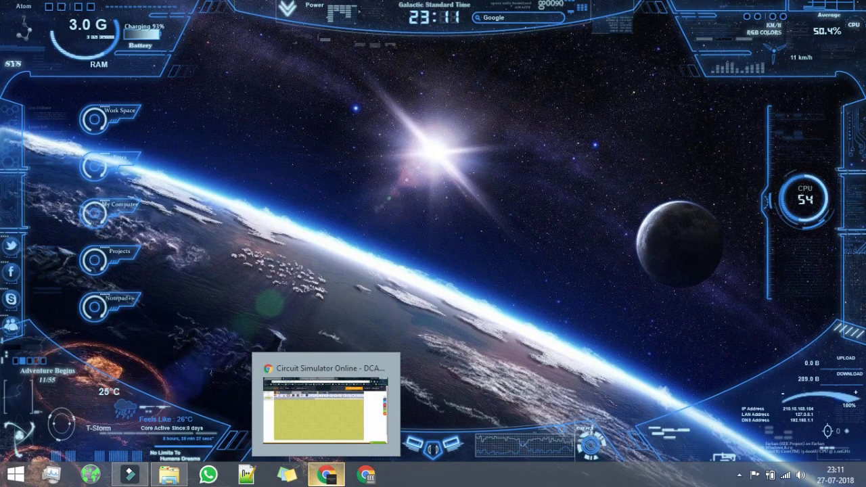
pyautogui.click(327, 474)
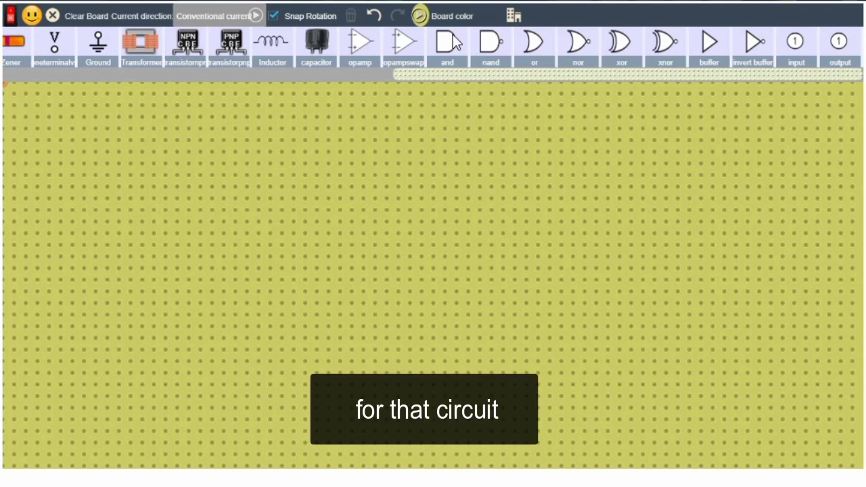
# Place two stacked AND gates, an OR gate to their right, and a NOT gate
pyautogui.moveTo(452, 36); pyautogui.dragTo(341, 201)
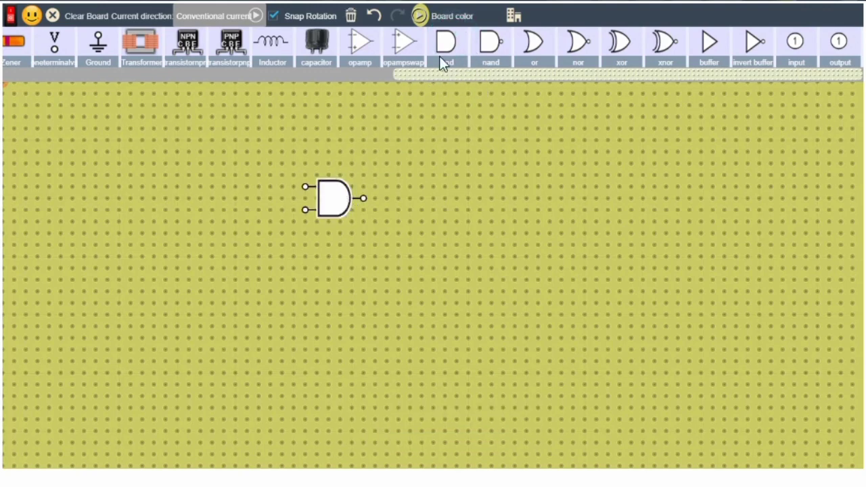
pyautogui.moveTo(449, 53); pyautogui.dragTo(337, 299)
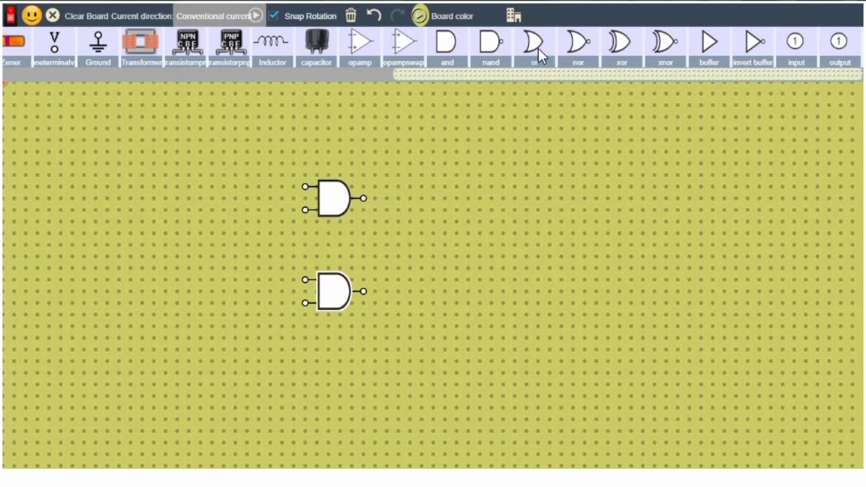
pyautogui.moveTo(538, 48); pyautogui.dragTo(420, 245)
pyautogui.moveTo(750, 44); pyautogui.dragTo(204, 161)
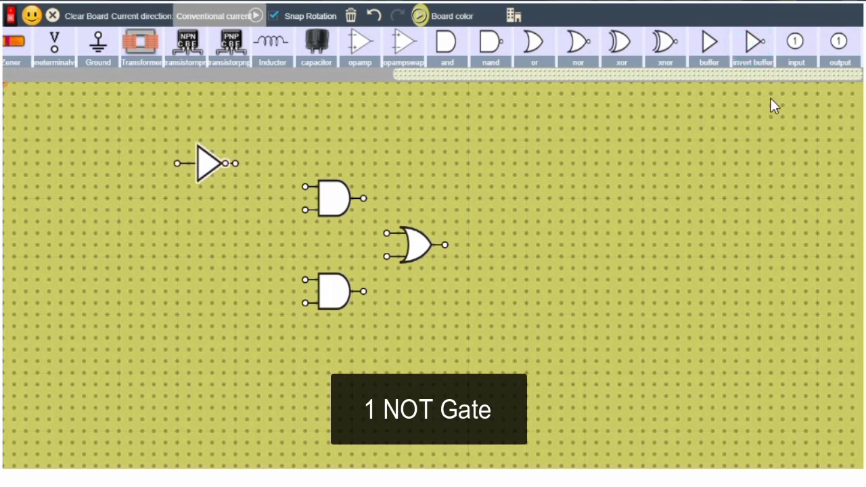
# Add three stacked inputs, move the NOT gate beside the lower AND, and wire the top input to the upper AND
pyautogui.moveTo(797, 44); pyautogui.dragTo(137, 172)
pyautogui.moveTo(797, 54); pyautogui.dragTo(146, 240)
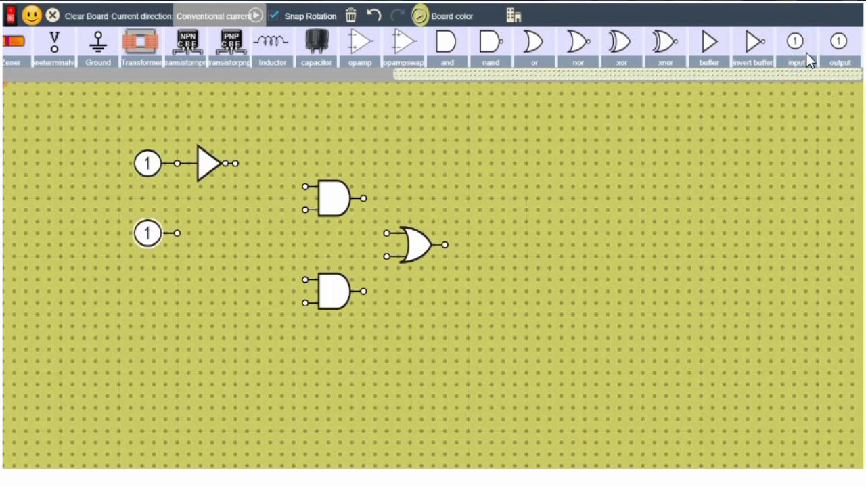
pyautogui.moveTo(807, 54); pyautogui.dragTo(153, 313)
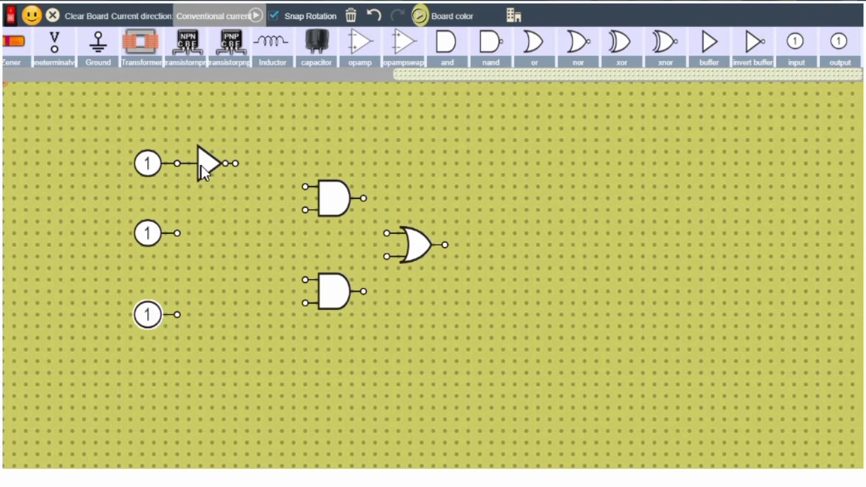
pyautogui.moveTo(207, 165); pyautogui.dragTo(269, 281)
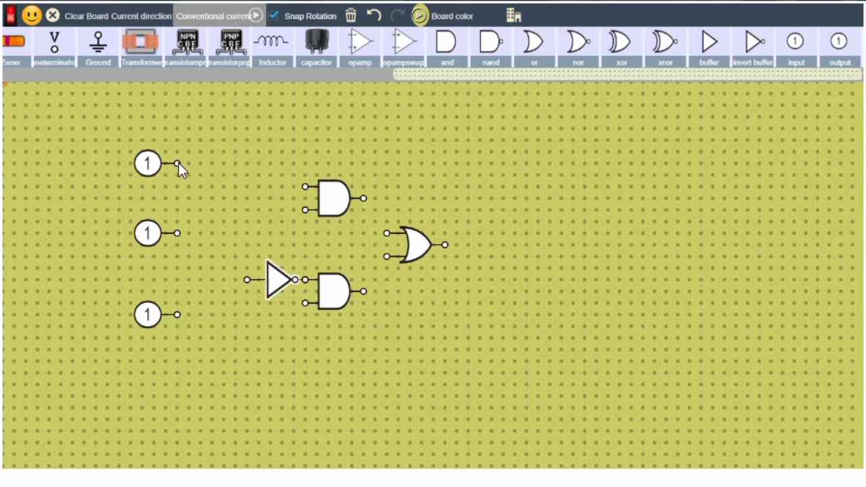
pyautogui.moveTo(179, 163)
pyautogui.mouseDown()
pyautogui.moveTo(286, 179)
pyautogui.moveTo(270, 166)
pyautogui.moveTo(298, 184)
pyautogui.moveTo(295, 164)
pyautogui.moveTo(304, 166)
pyautogui.mouseUp()
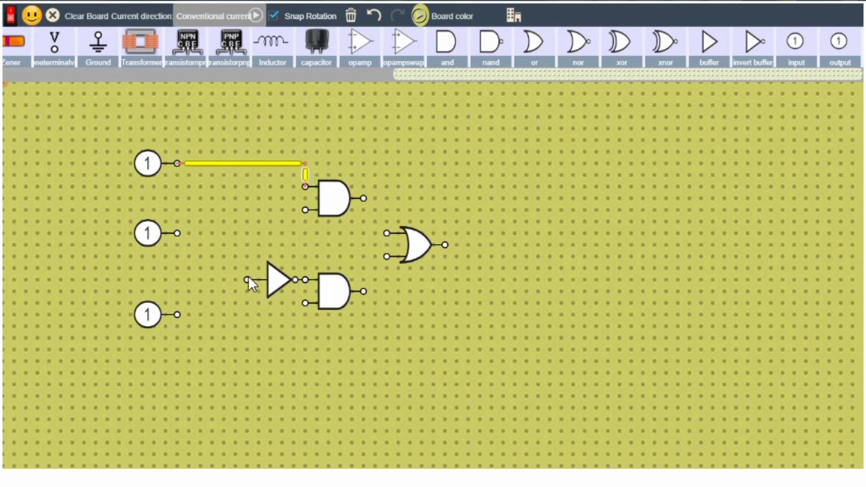
# Wire the top input to NOT, the other inputs to the ANDs, both ANDs into OR, and add an output
pyautogui.moveTo(180, 164); pyautogui.dragTo(247, 279)
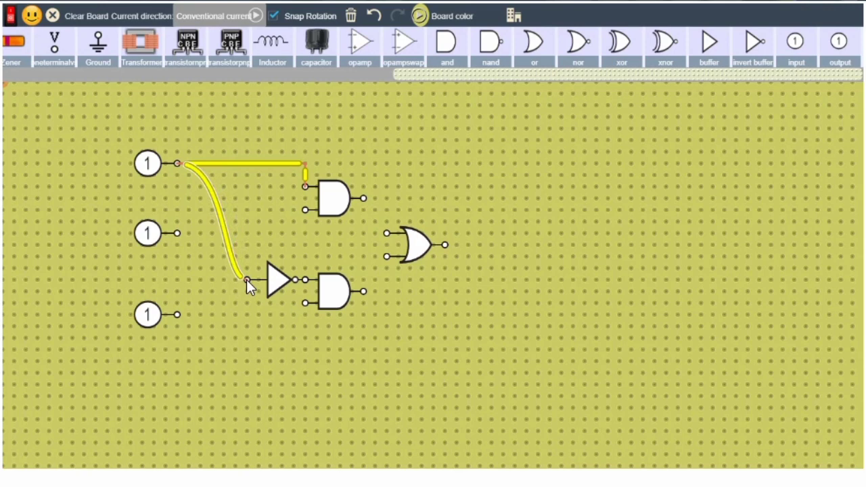
pyautogui.moveTo(178, 234); pyautogui.dragTo(305, 211)
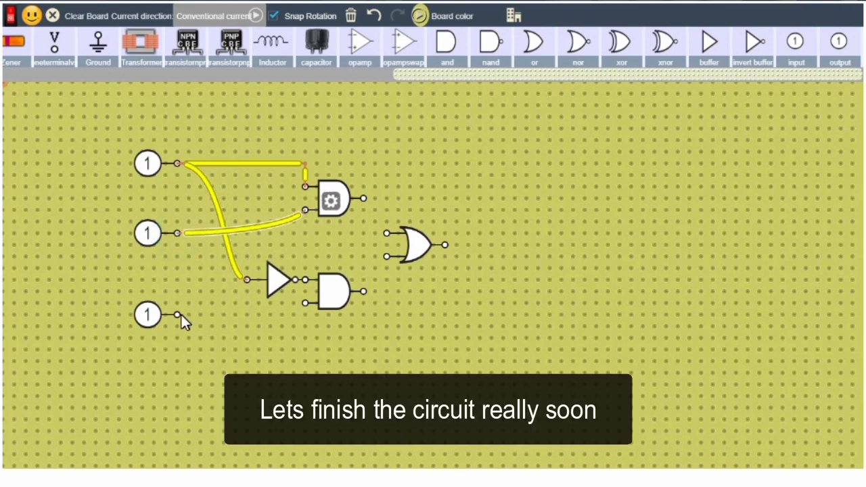
pyautogui.moveTo(177, 315); pyautogui.dragTo(305, 303)
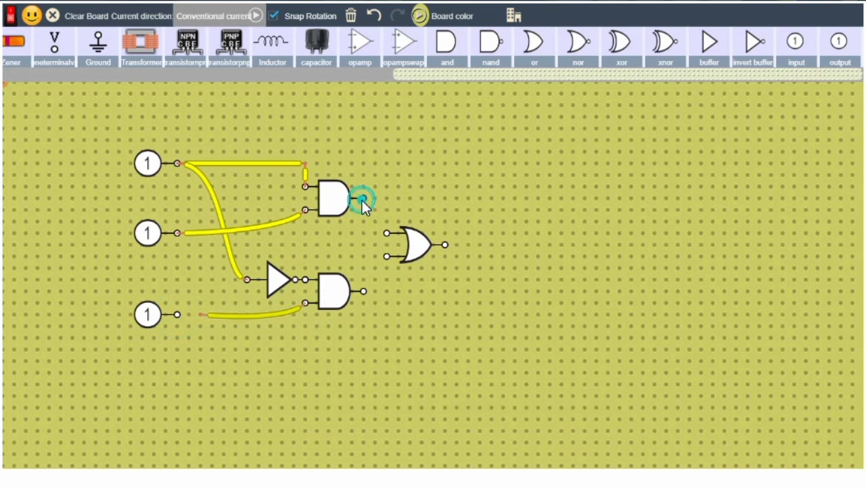
pyautogui.moveTo(363, 202); pyautogui.dragTo(388, 234)
pyautogui.moveTo(365, 291); pyautogui.dragTo(385, 260)
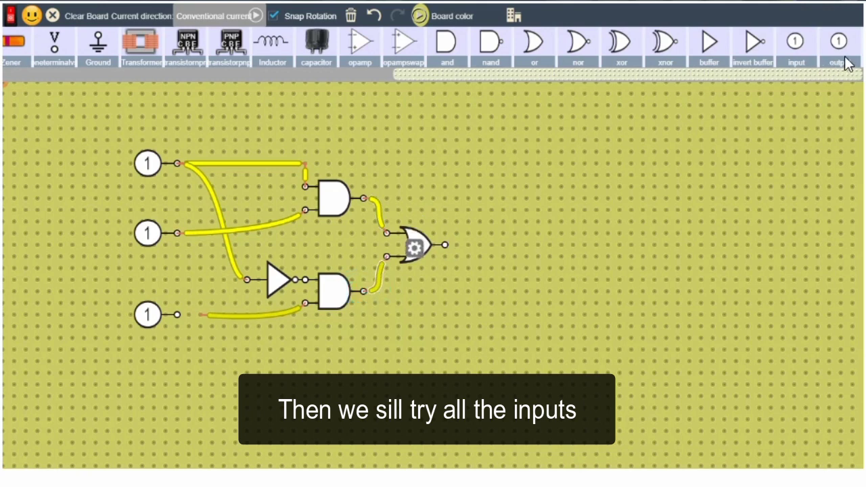
pyautogui.moveTo(847, 59); pyautogui.dragTo(479, 246)
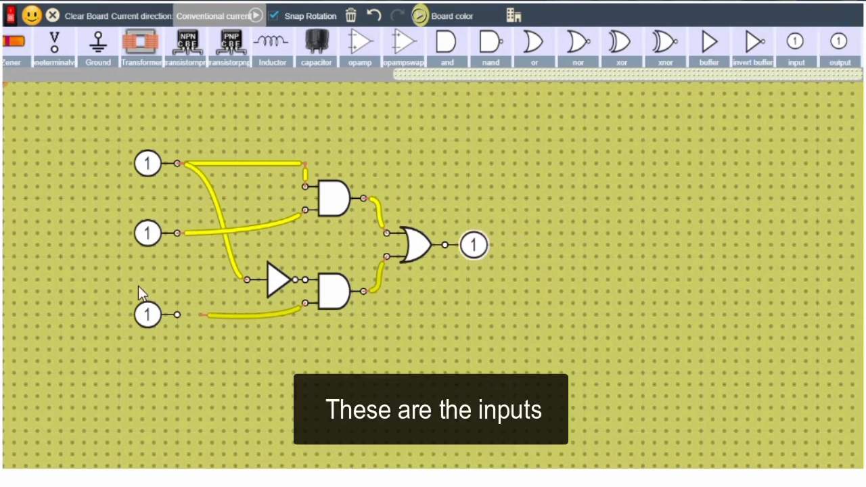
# Toggle the top, middle and bottom inputs to 0 and reconnect the bottom wire to the bottom input
pyautogui.click(144, 169)
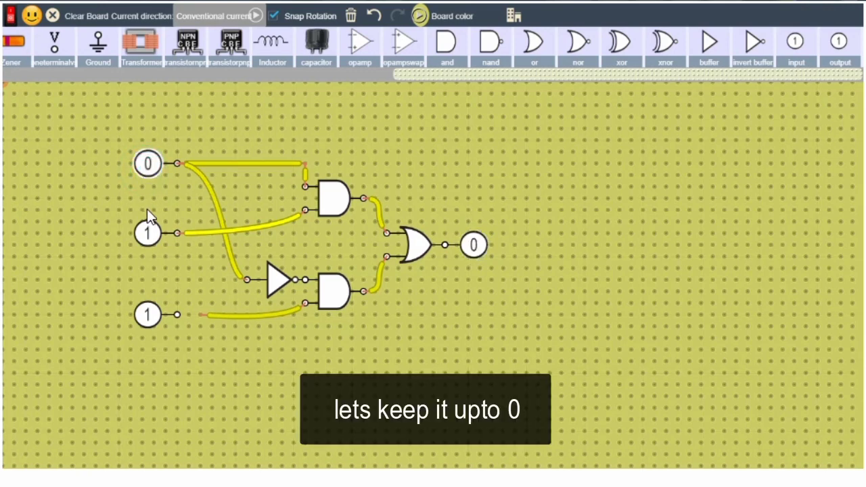
pyautogui.click(149, 234)
pyautogui.click(148, 315)
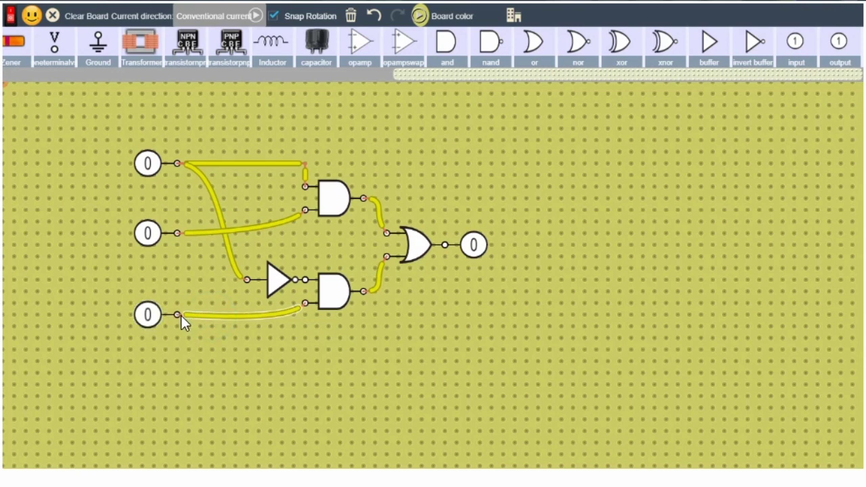
pyautogui.click(280, 343)
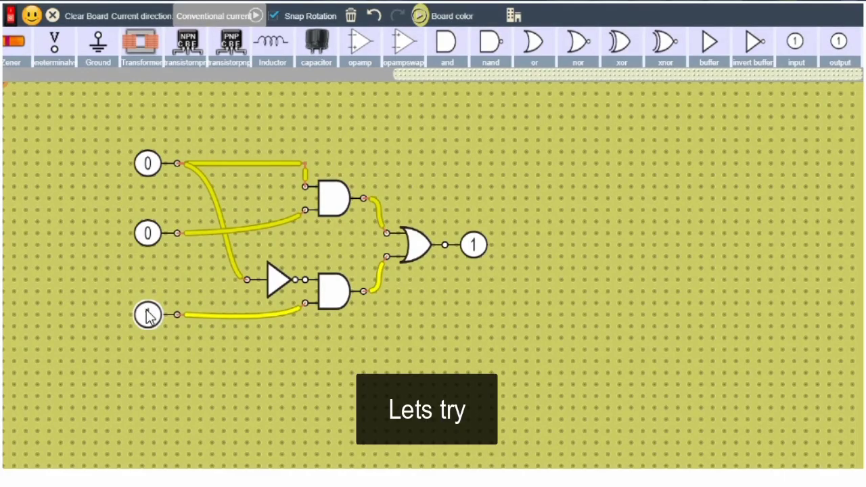
# Test cases with the bottom input at 0, top at 1, and the middle switched to 1 then back to 0
pyautogui.click(149, 314)
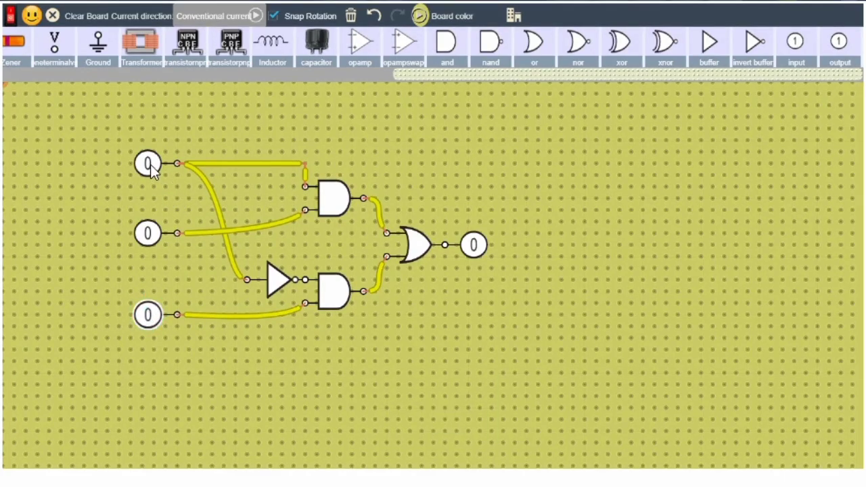
pyautogui.click(151, 166)
pyautogui.click(151, 234)
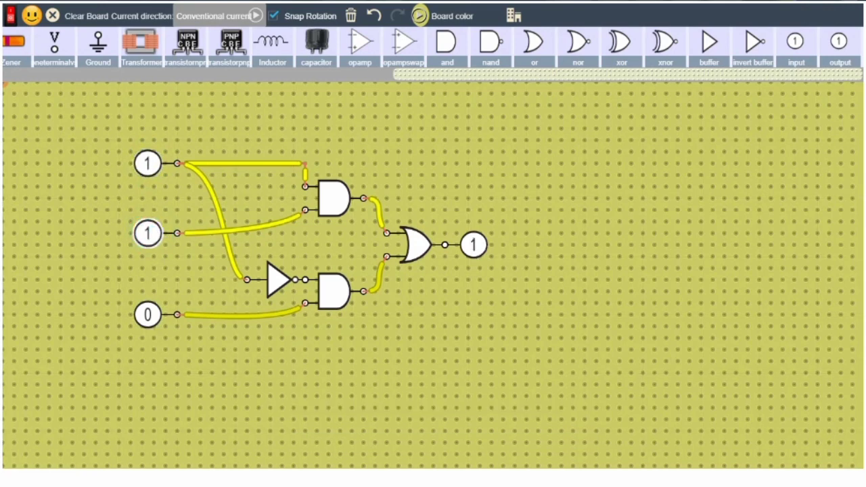
pyautogui.click(149, 234)
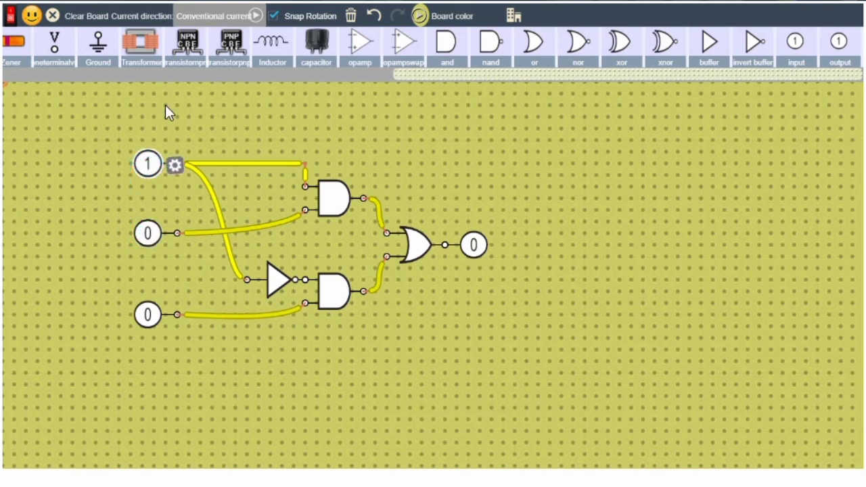
# Toggle the top input, then set the top and bottom inputs to 1 so all three read 1
pyautogui.click(149, 168)
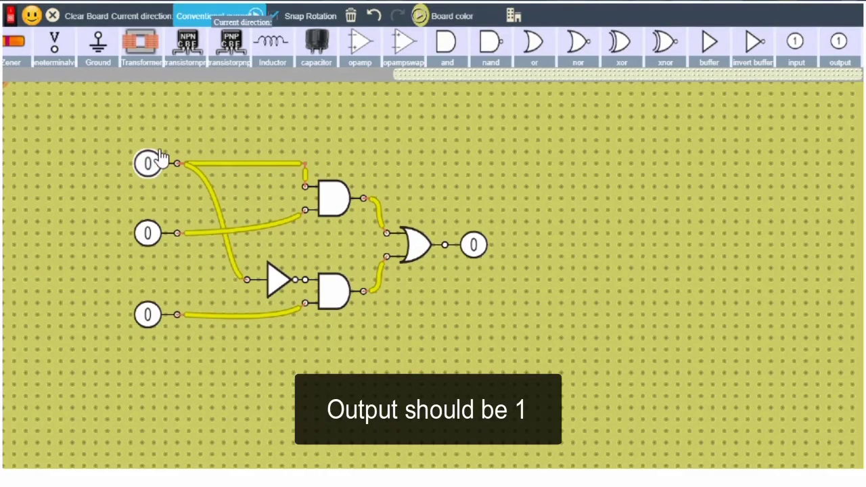
pyautogui.click(149, 166)
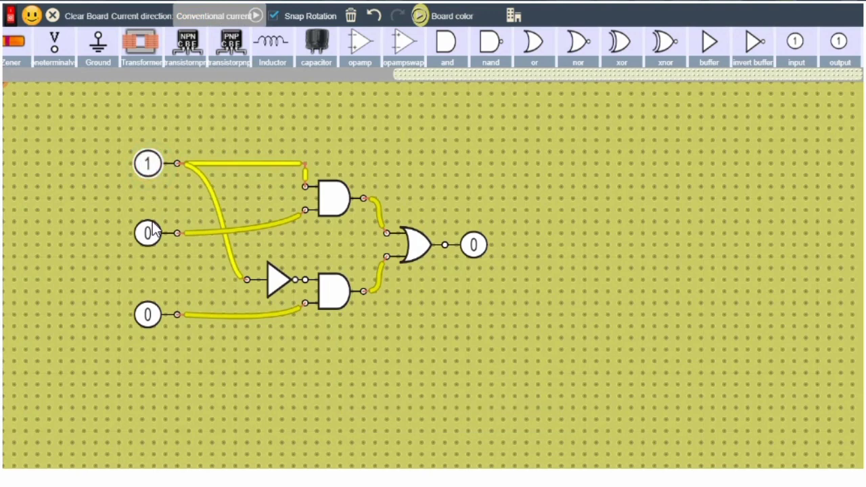
pyautogui.click(150, 315)
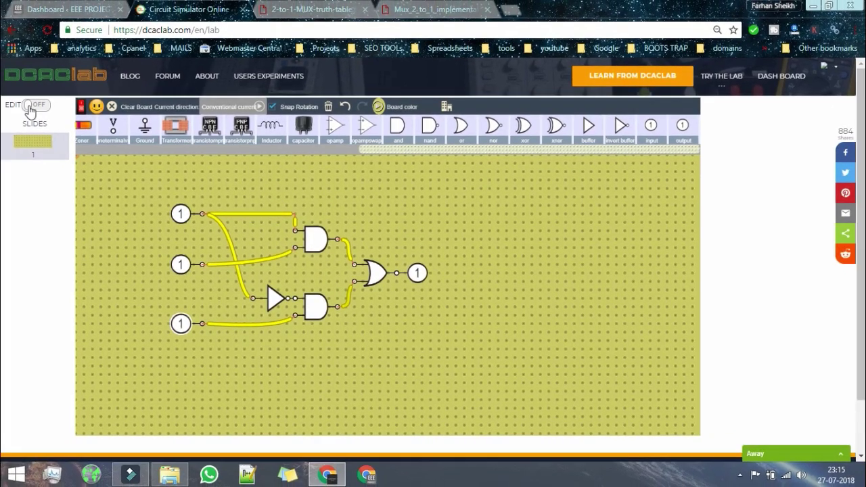
# With editing on, save the circuit as '2 x 1 multiplexer circuit', then minimise Chrome
pyautogui.click(19, 92)
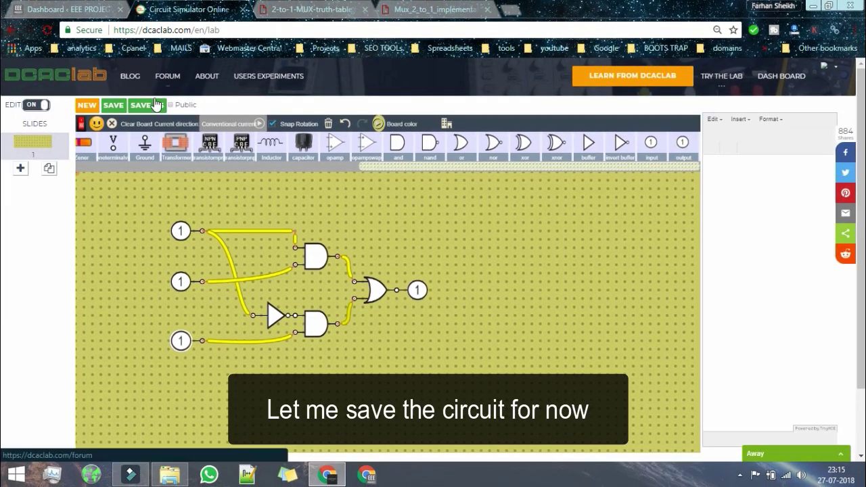
pyautogui.click(147, 109)
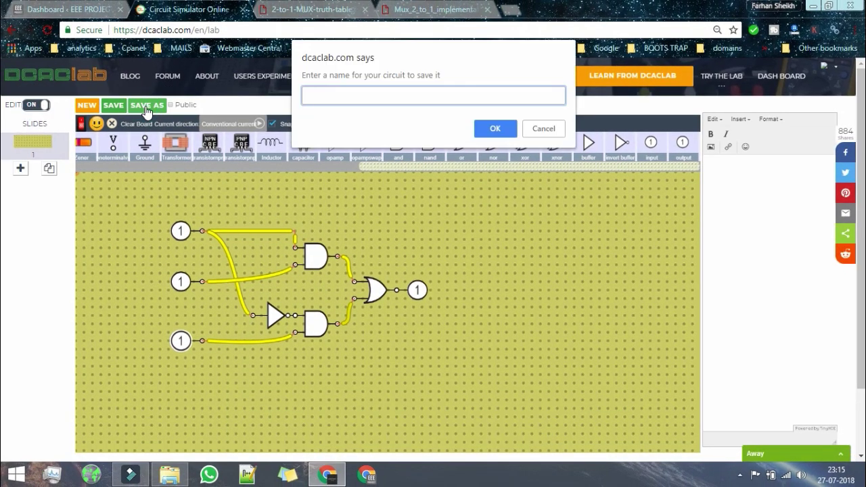
pyautogui.click(347, 100)
pyautogui.write('2 x 1 multiplexer circuit')
pyautogui.click(486, 128)
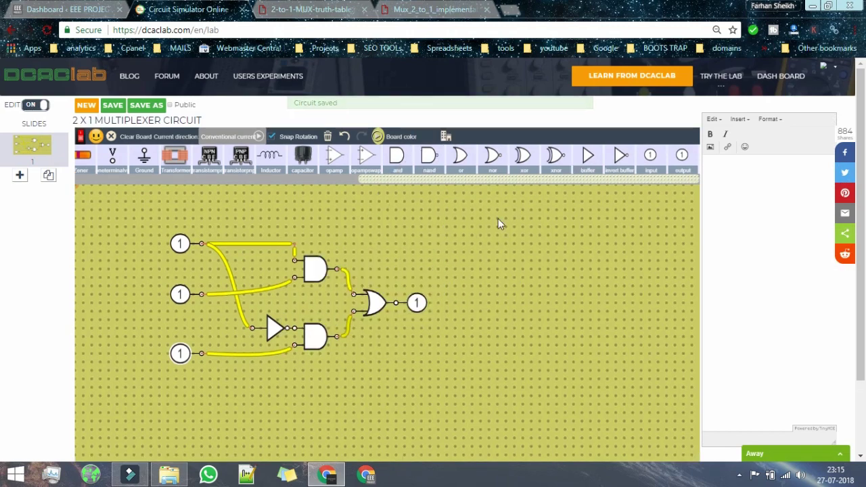
pyautogui.click(813, 6)
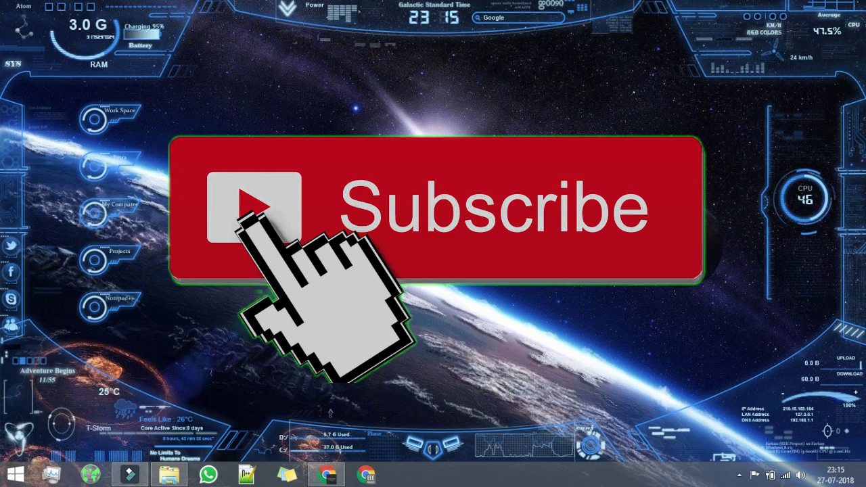